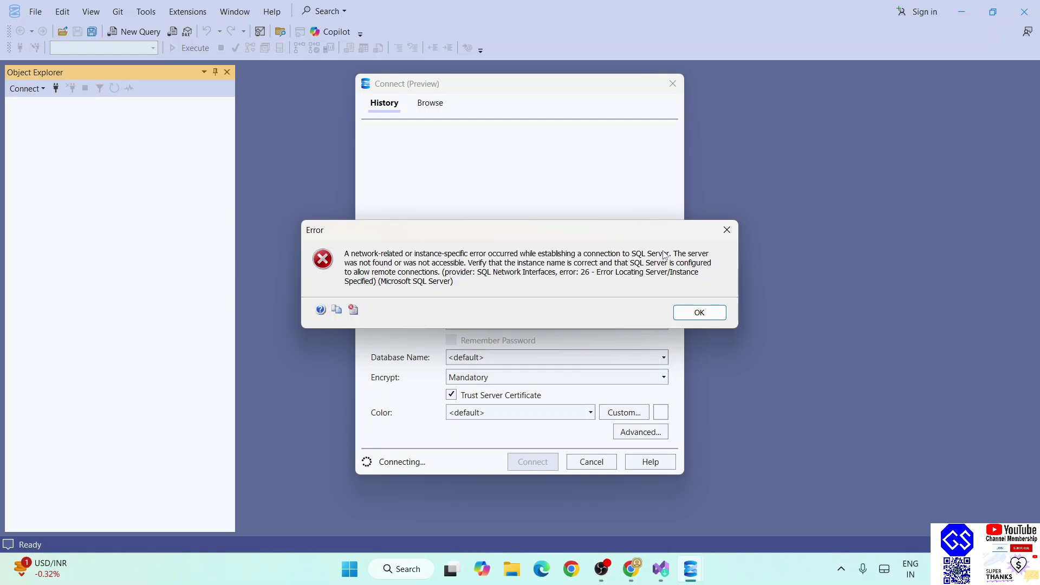
- Retry connecting to GS\SQLEXPRESS and move the error 26 box to reveal the server name
{"action": "left_click", "coordinate": [728, 232]}
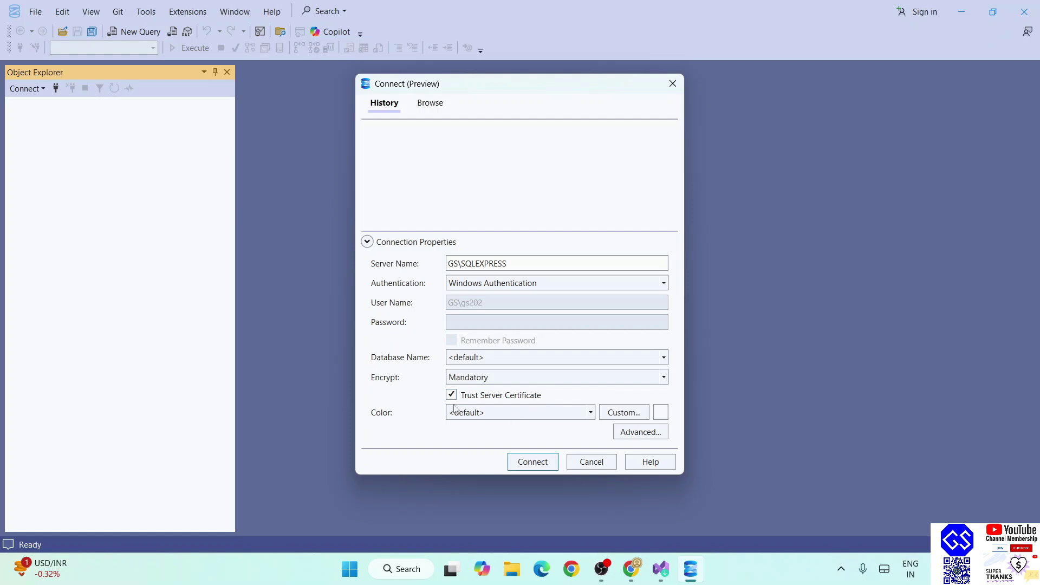
{"action": "left_click", "coordinate": [530, 468]}
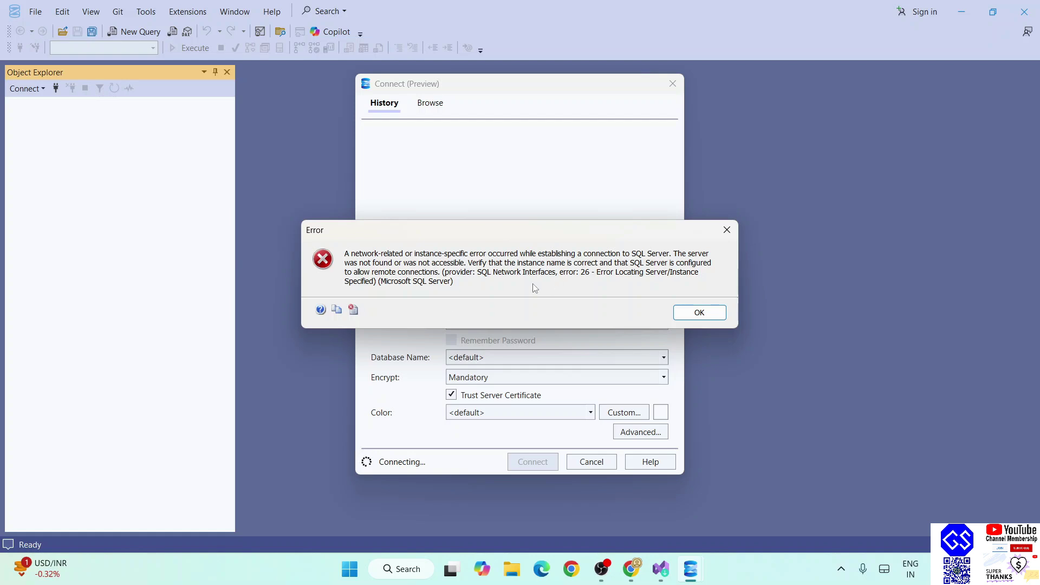
{"action": "left_click_drag", "start_coordinate": [540, 236], "coordinate": [544, 126]}
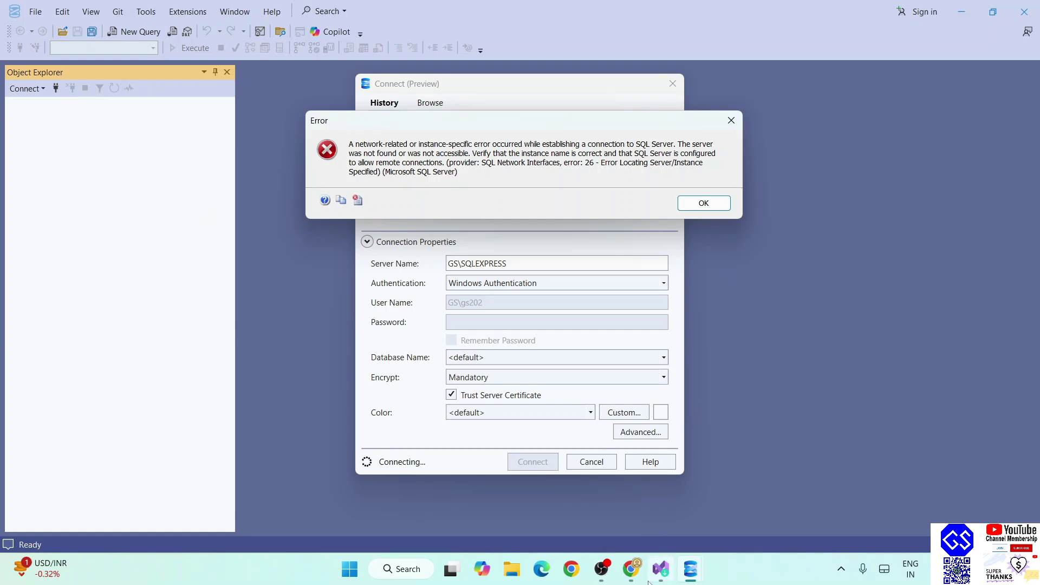
{"action": "left_click", "coordinate": [629, 577]}
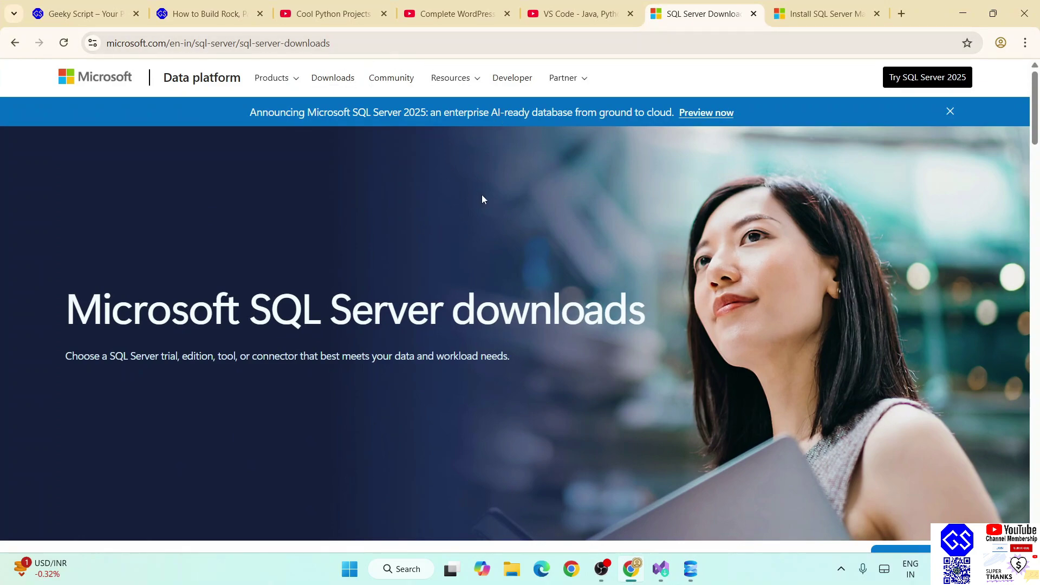
{"action": "scroll", "coordinate": [482, 199], "scroll_direction": "down", "scroll_amount": 3}
{"action": "scroll", "coordinate": [482, 199], "scroll_direction": "down", "scroll_amount": 2}
{"action": "scroll", "coordinate": [482, 198], "scroll_direction": "down", "scroll_amount": 3}
{"action": "scroll", "coordinate": [482, 200], "scroll_direction": "down", "scroll_amount": 2}
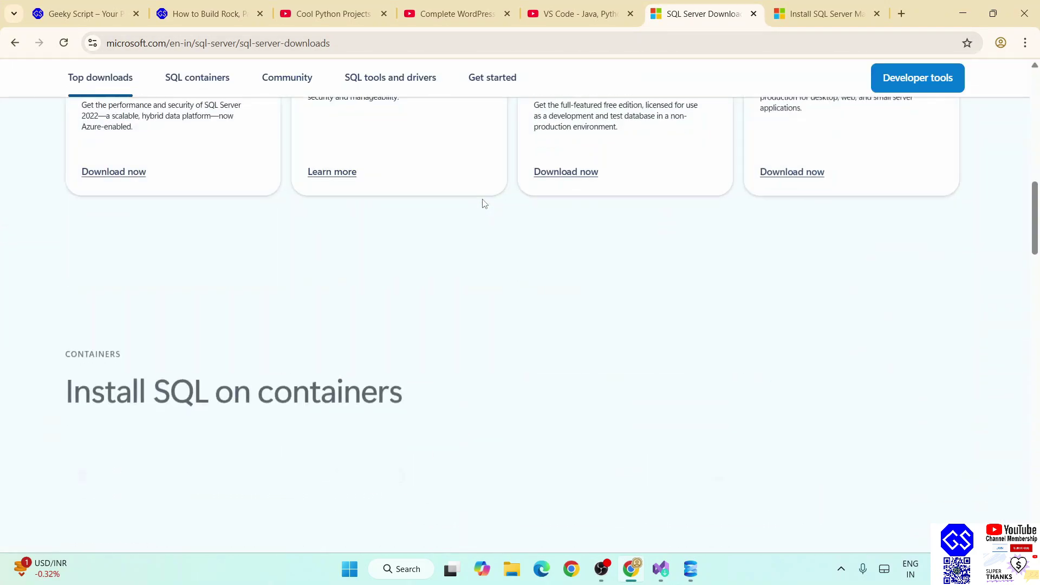
{"action": "scroll", "coordinate": [484, 204], "scroll_direction": "up", "scroll_amount": 3}
- Highlight the SQL Server 2022 Express edition on the downloads page, after briefly selecting Developer
{"action": "left_click_drag", "start_coordinate": [607, 293], "coordinate": [513, 268]}
{"action": "left_click", "coordinate": [653, 465]}
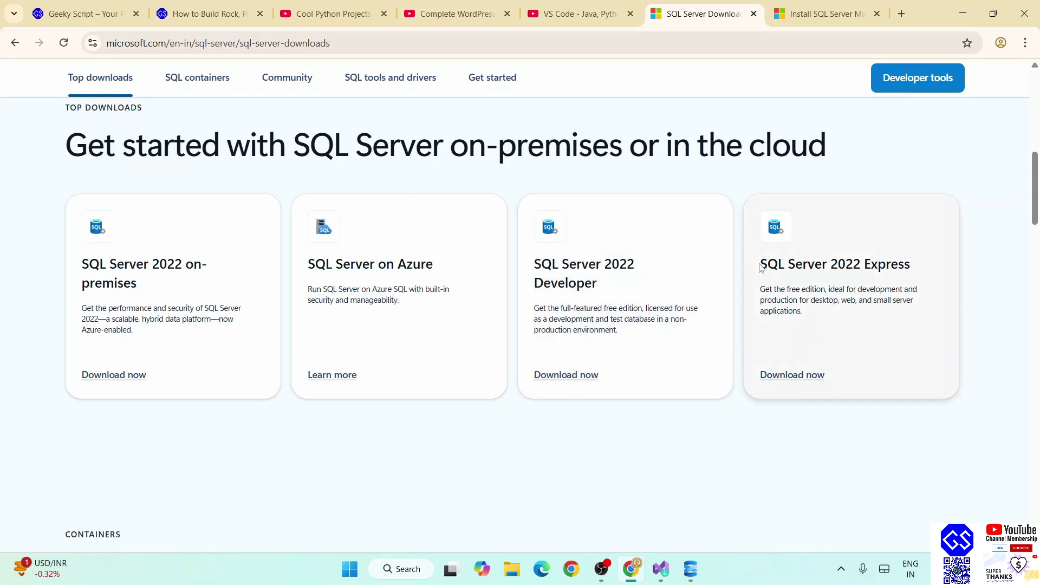
{"action": "left_click_drag", "start_coordinate": [764, 262], "coordinate": [970, 265]}
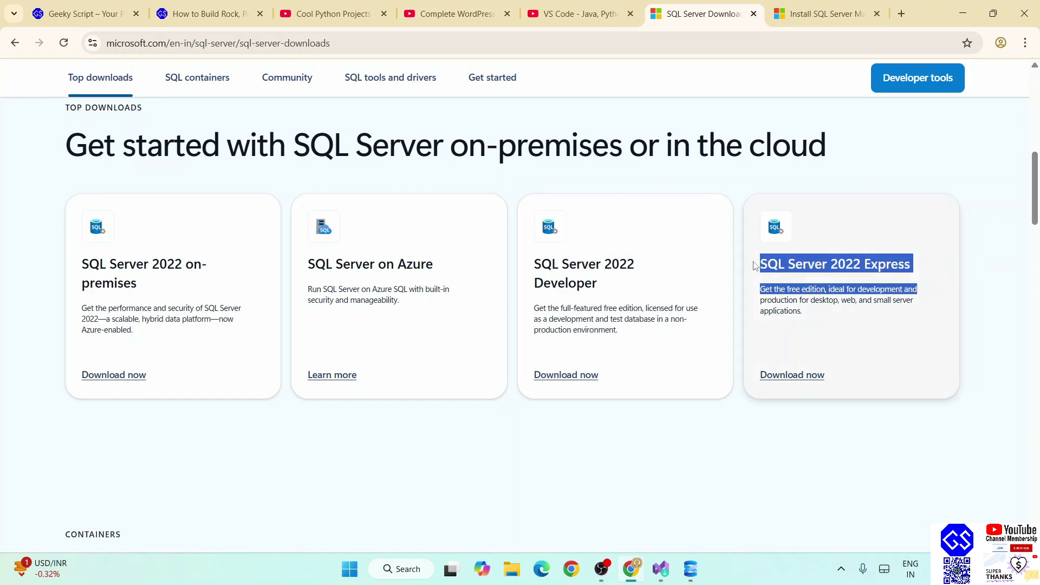
{"action": "left_click", "coordinate": [632, 569]}
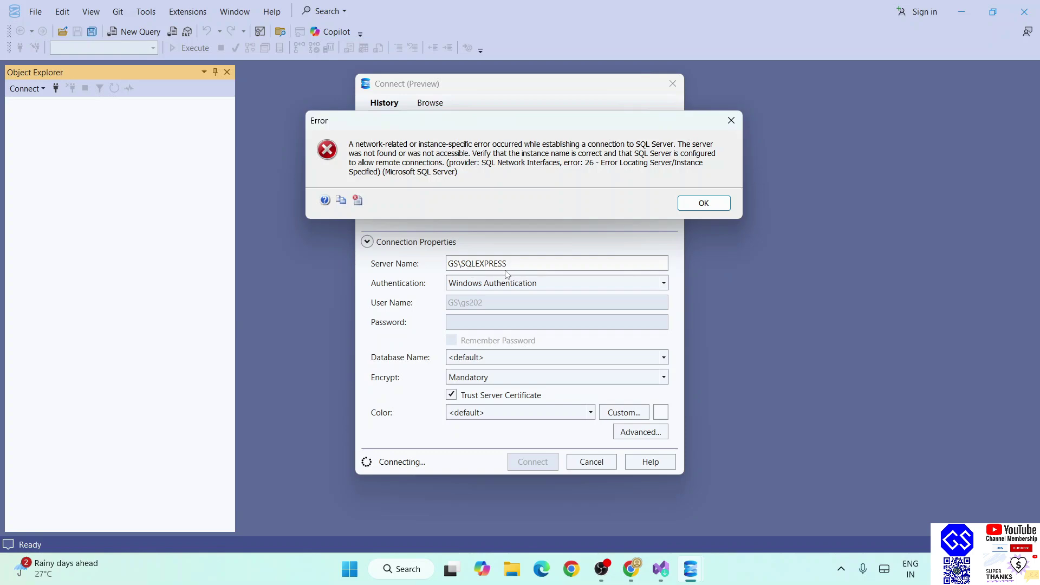
- Clear the Express highlight in Chrome, then dismiss the error 26 message in Management Studio
{"action": "left_click", "coordinate": [631, 569]}
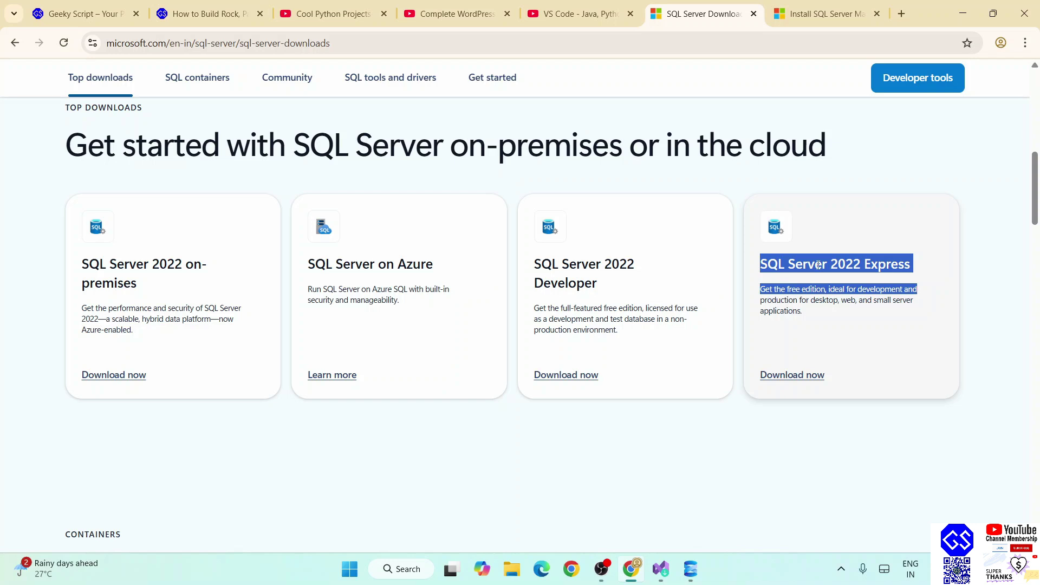
{"action": "left_click", "coordinate": [935, 262]}
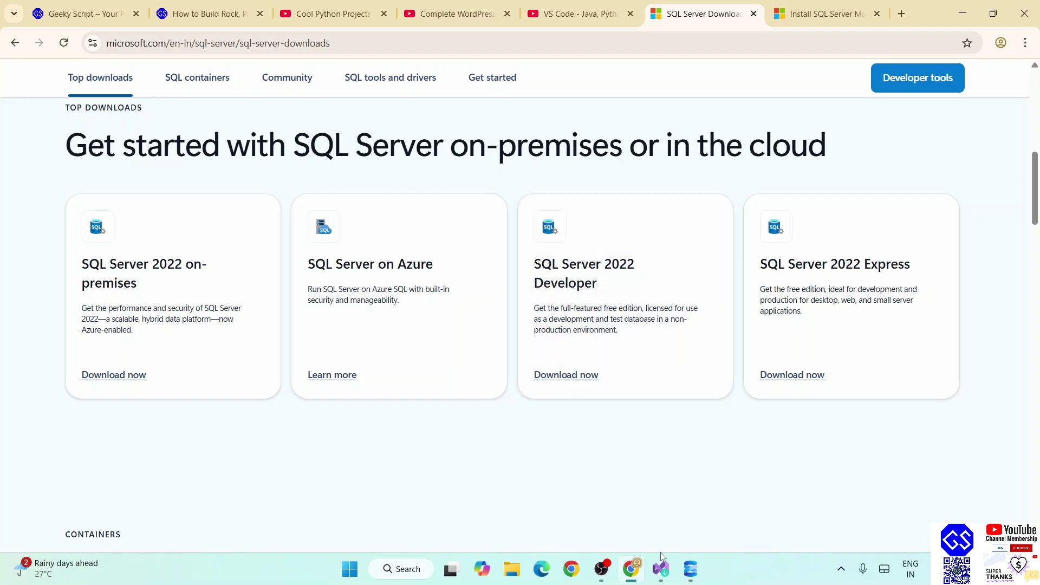
{"action": "left_click", "coordinate": [660, 569]}
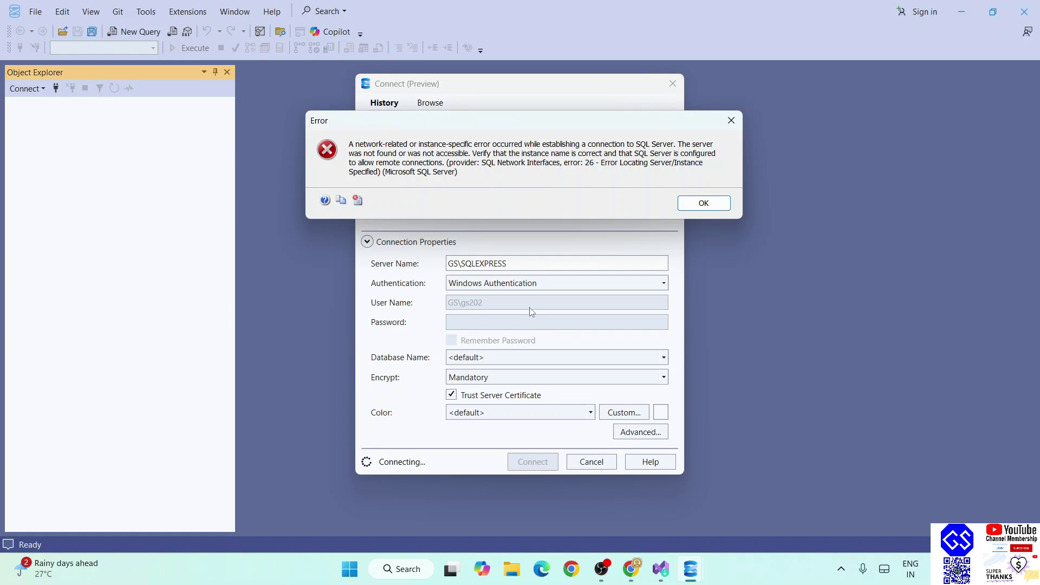
{"action": "left_click", "coordinate": [731, 121]}
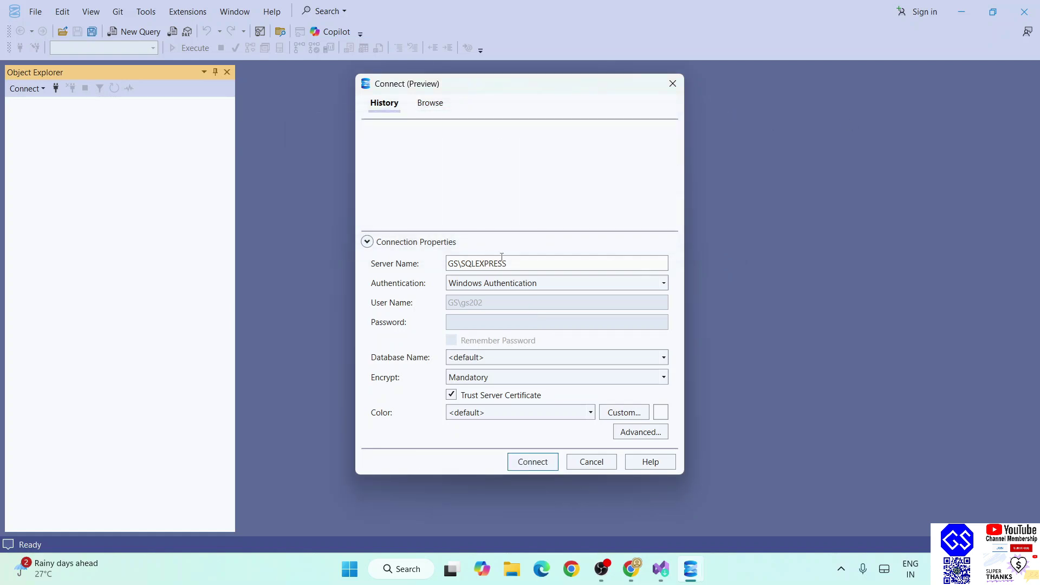
- Trim the server name from GS\SQLEXPRESS to GS and connect to the default instance
{"action": "left_click_drag", "start_coordinate": [507, 265], "coordinate": [458, 265]}
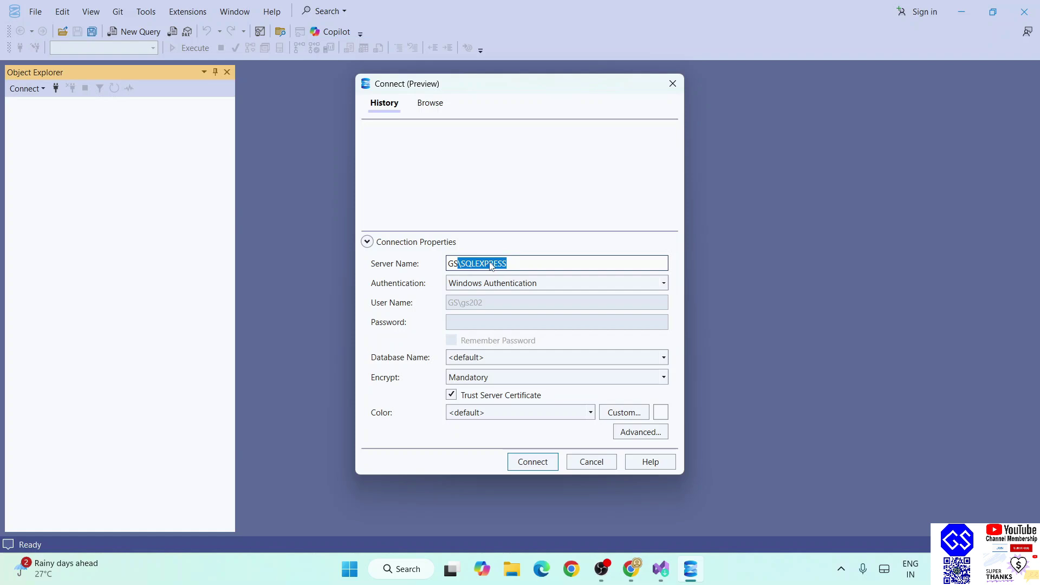
{"action": "key", "text": "BackSpace"}
{"action": "key", "text": "shift+Home"}
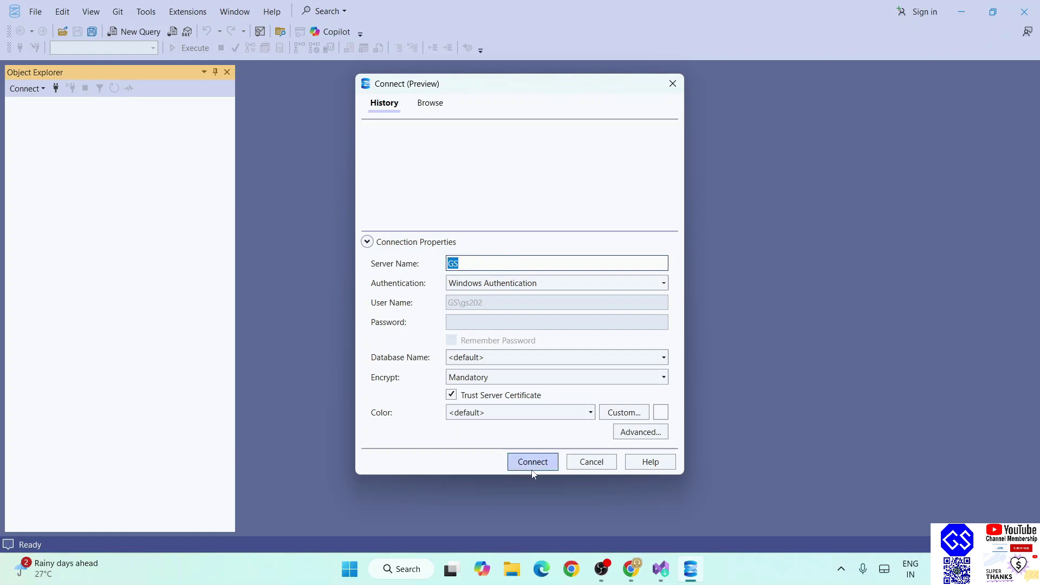
{"action": "left_click", "coordinate": [534, 467]}
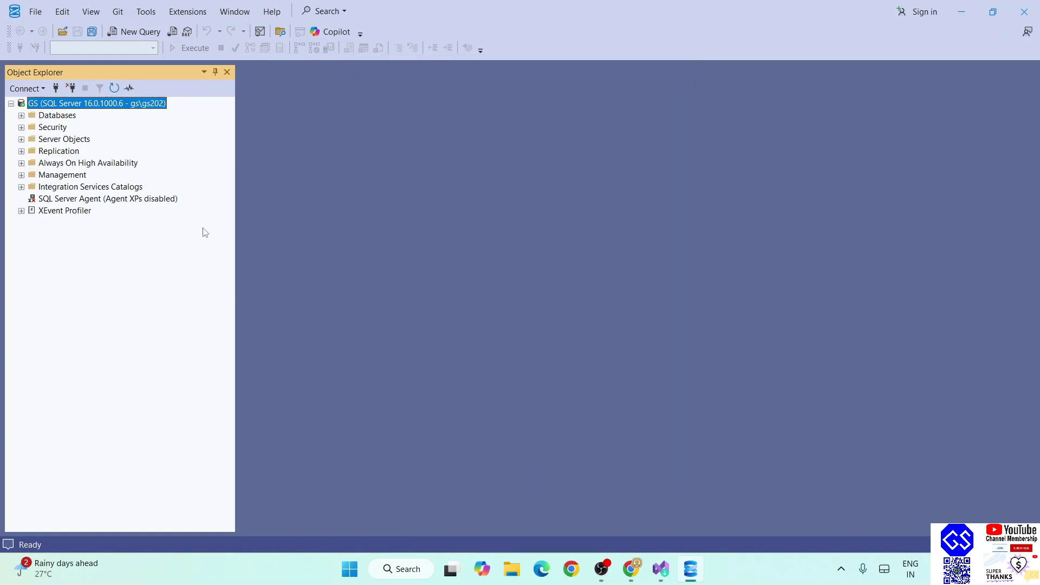
- Expand Databases and System Databases in Object Explorer
{"action": "left_click", "coordinate": [21, 115]}
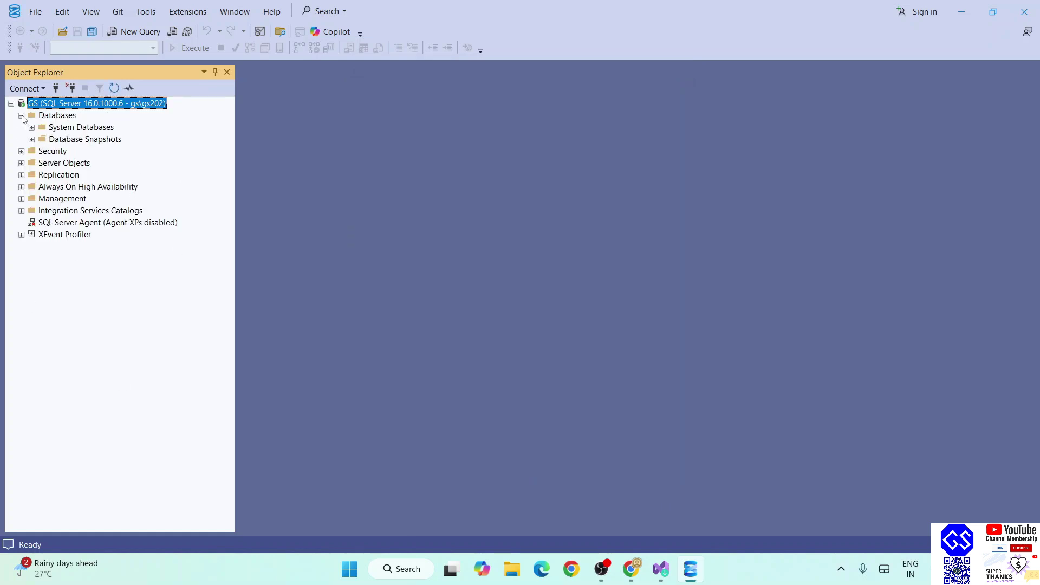
{"action": "left_click", "coordinate": [32, 127]}
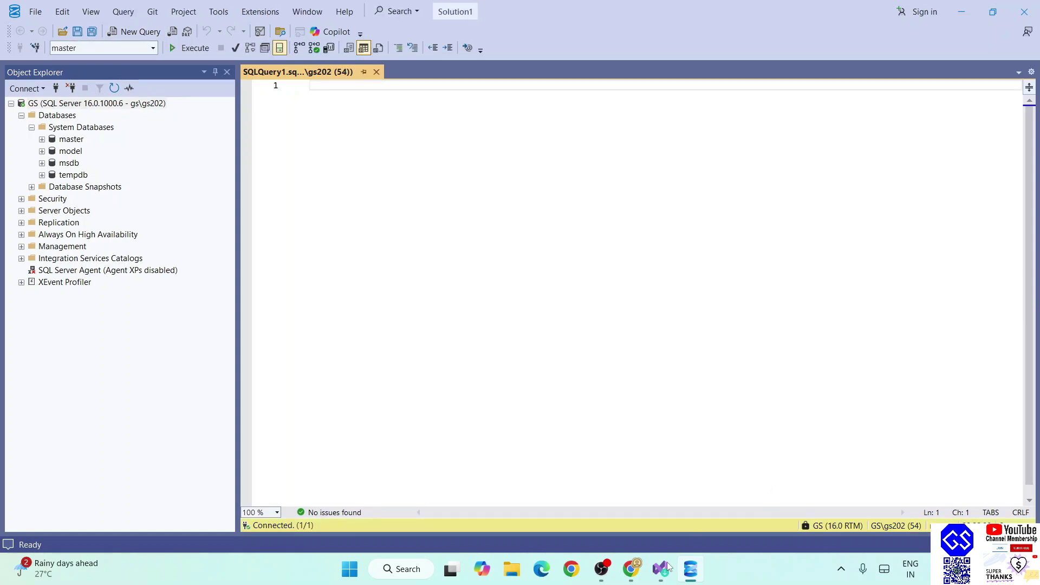
{"action": "left_click", "coordinate": [632, 568]}
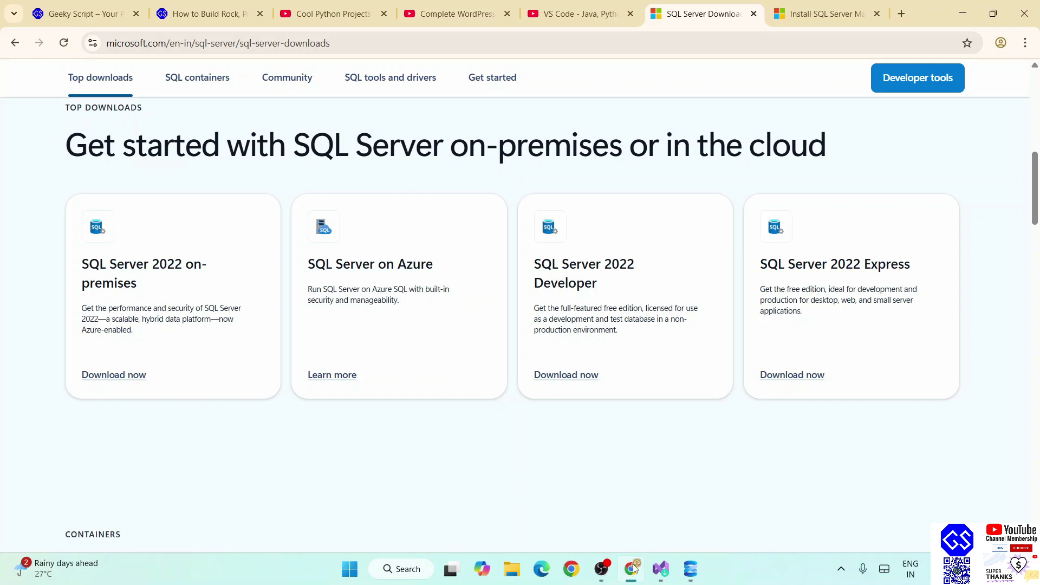
{"action": "key", "text": "alt+Tab"}
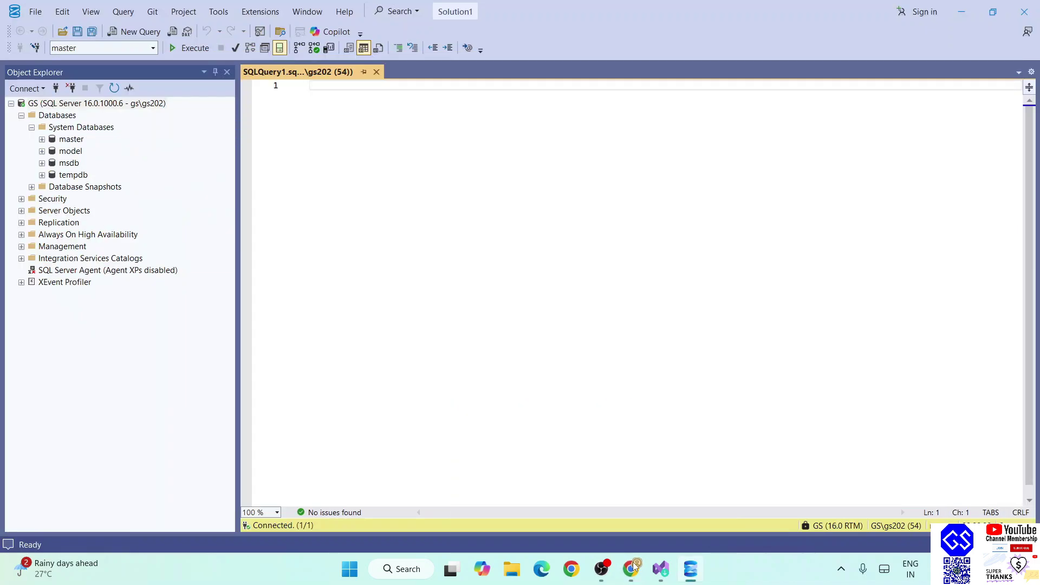
{"action": "left_click", "coordinate": [407, 569]}
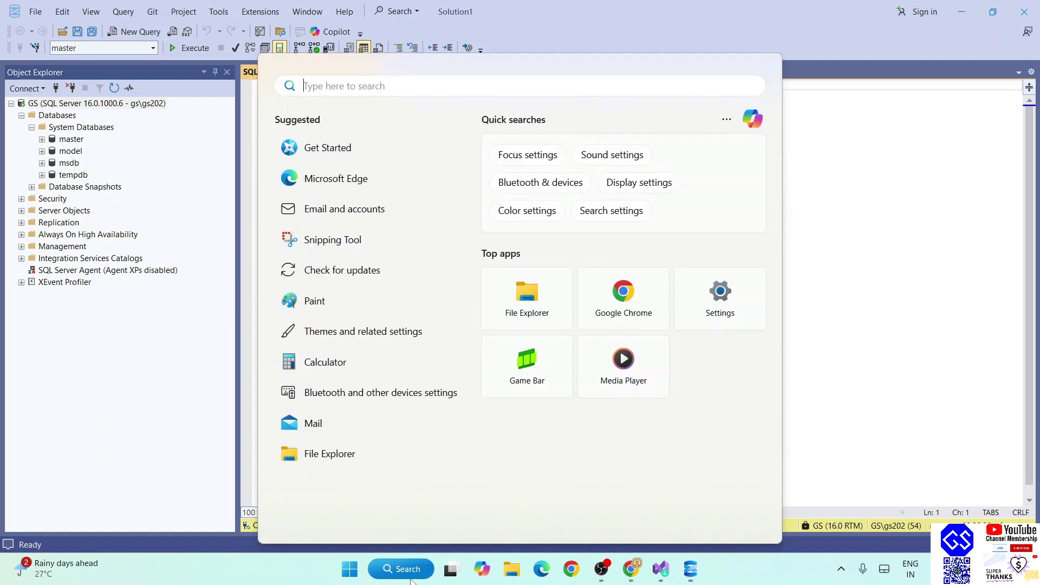
{"action": "type", "text": "servi"}
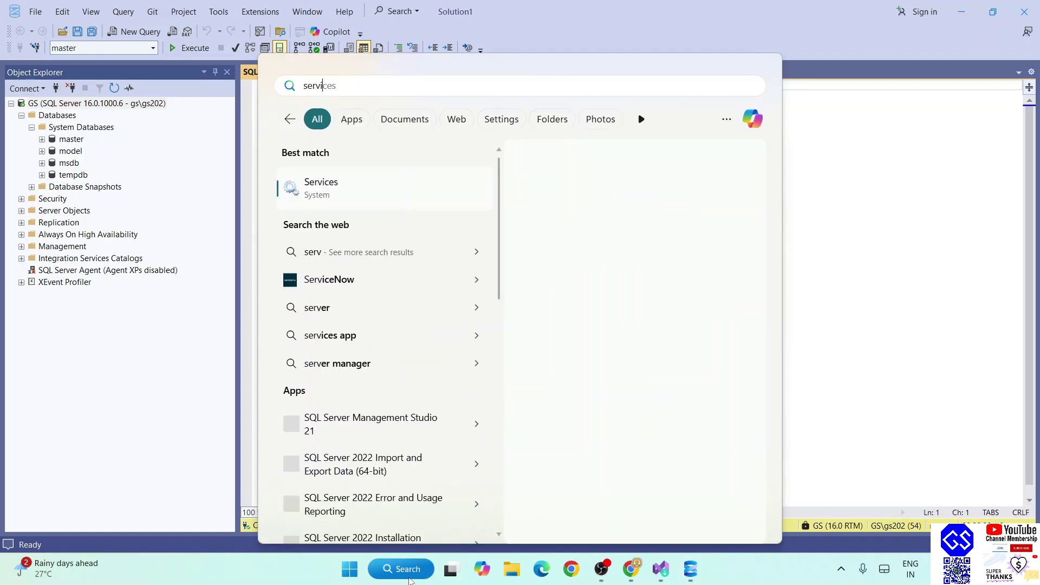
{"action": "type", "text": "c"}
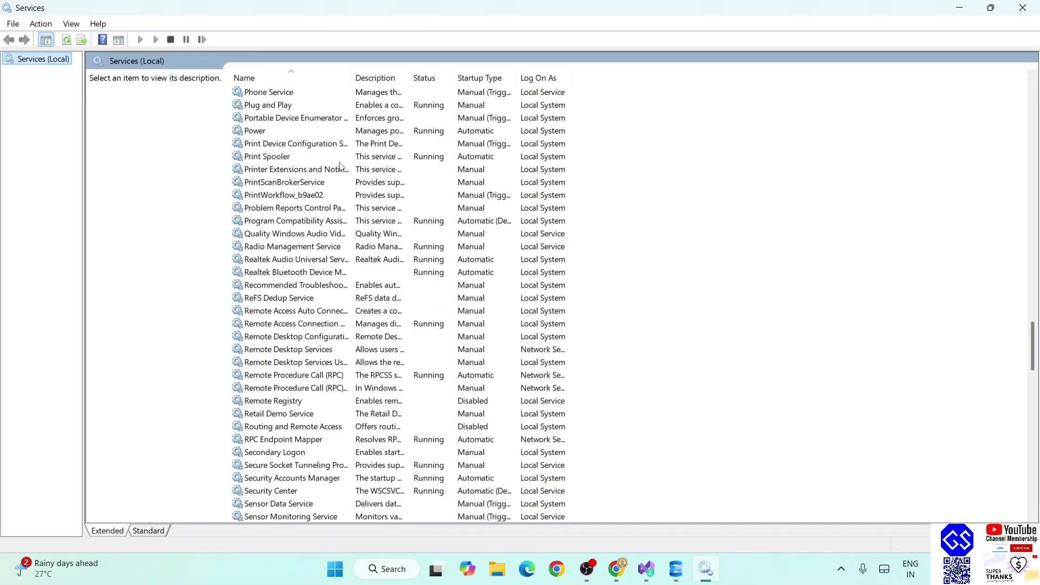
{"action": "scroll", "coordinate": [350, 155], "scroll_direction": "down", "scroll_amount": 3}
{"action": "scroll", "coordinate": [359, 146], "scroll_direction": "down", "scroll_amount": 1}
{"action": "scroll", "coordinate": [341, 212], "scroll_direction": "down", "scroll_amount": 2}
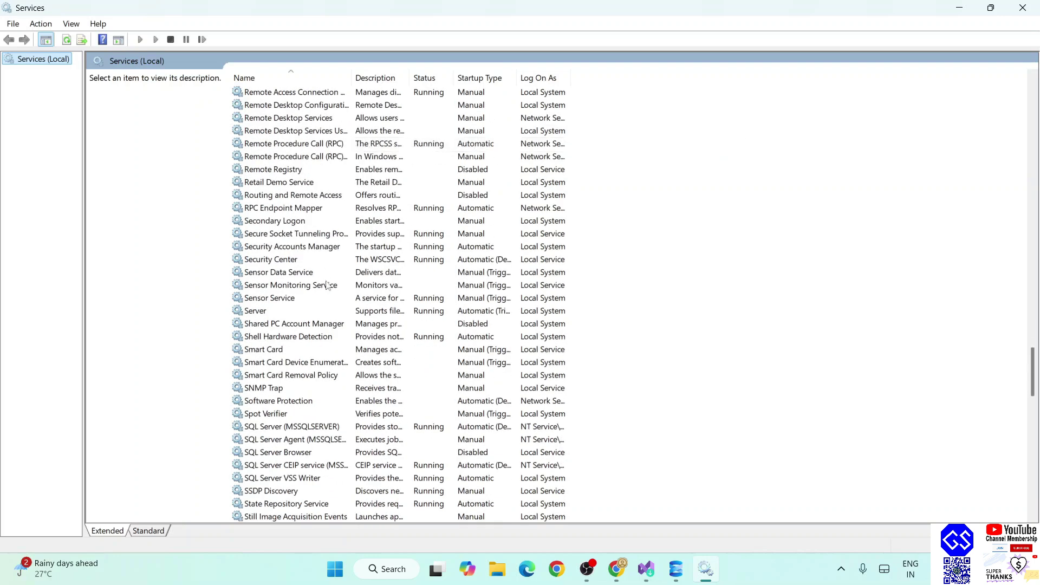
{"action": "scroll", "coordinate": [325, 285], "scroll_direction": "down", "scroll_amount": 1}
{"action": "scroll", "coordinate": [323, 276], "scroll_direction": "down", "scroll_amount": 2}
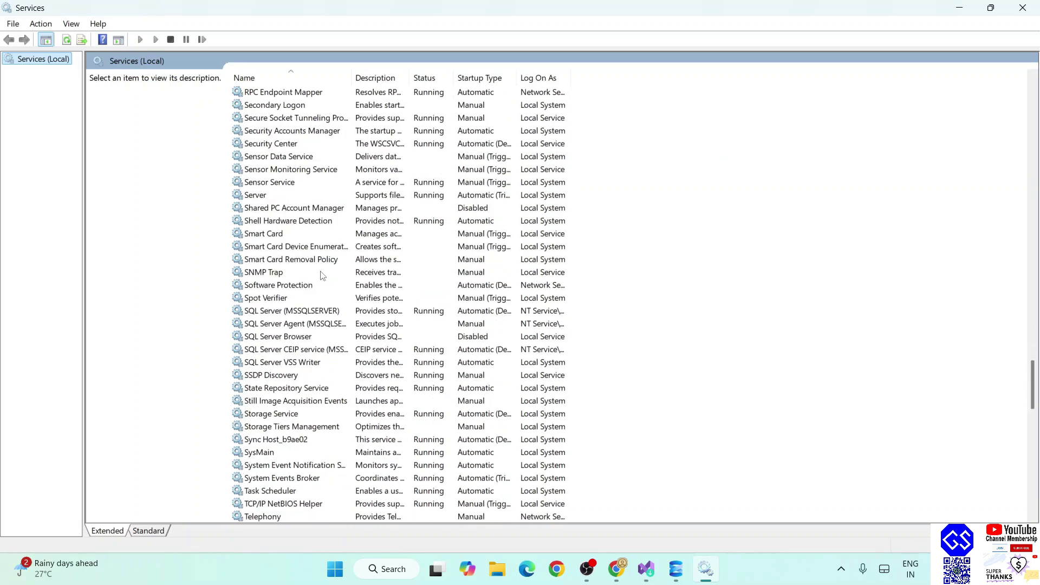
- Select SQL Server (MSSQLSERVER) in the Services console and restart it
{"action": "left_click", "coordinate": [278, 315]}
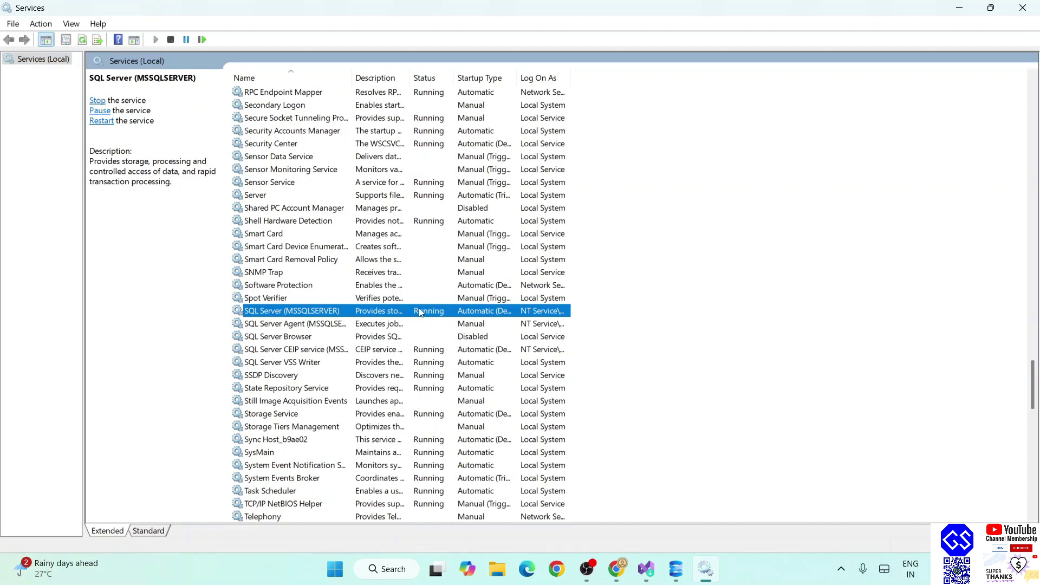
{"action": "left_click", "coordinate": [103, 121]}
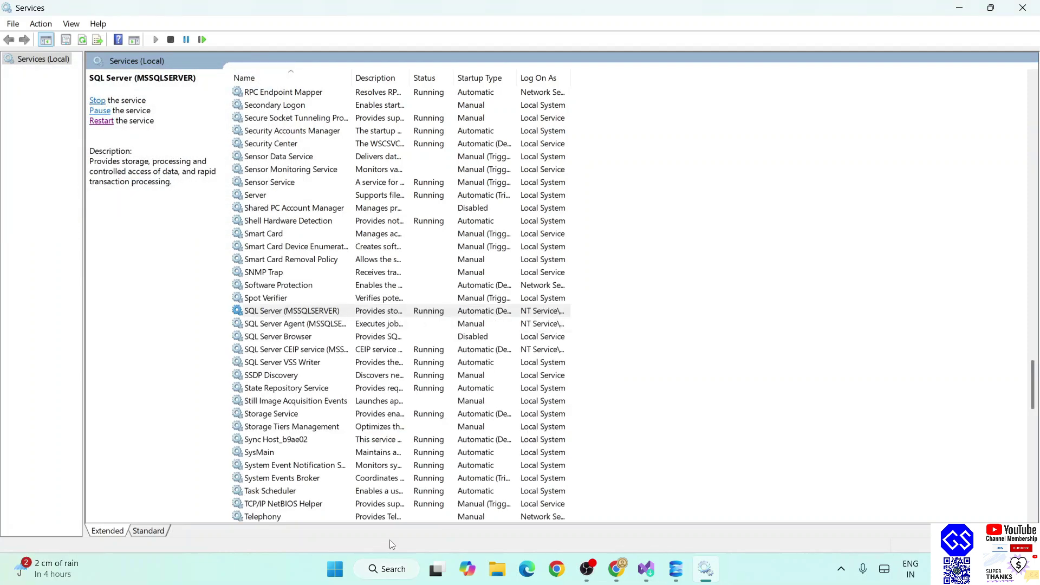
- Search Windows for SQL Server Configuration Manager to launch it
{"action": "left_click", "coordinate": [397, 574]}
{"action": "type", "text": "s"}
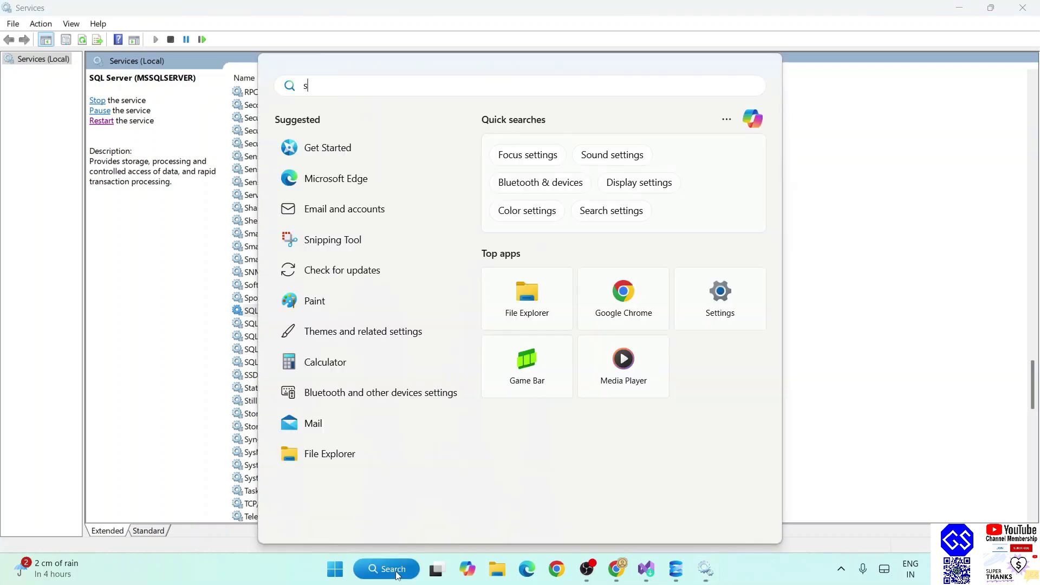
{"action": "type", "text": "ql"}
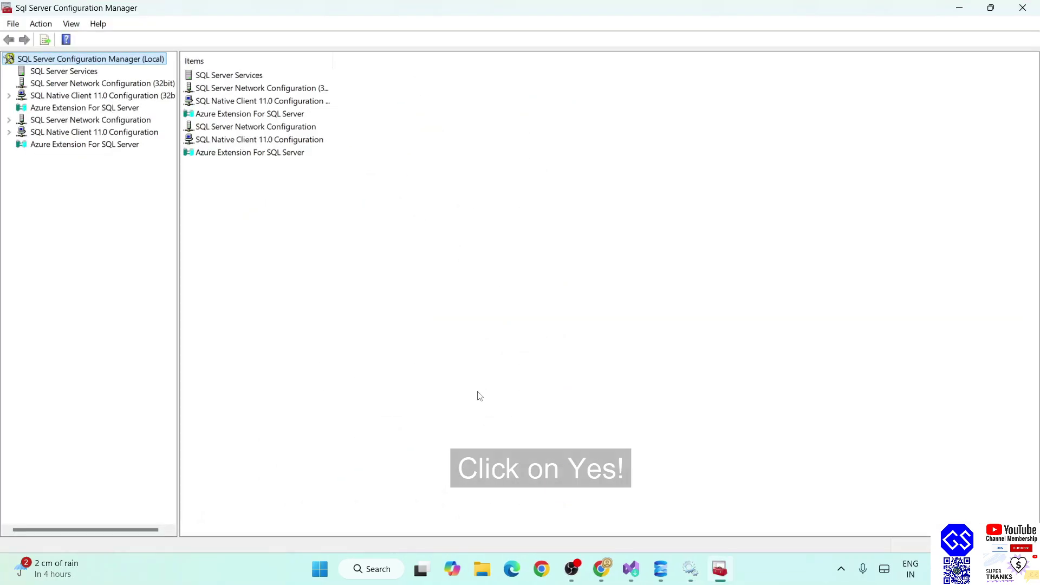
- Restart SQL Server (MSSQLSERVER) from the SQL Server Services list's context menu
{"action": "left_click", "coordinate": [61, 75]}
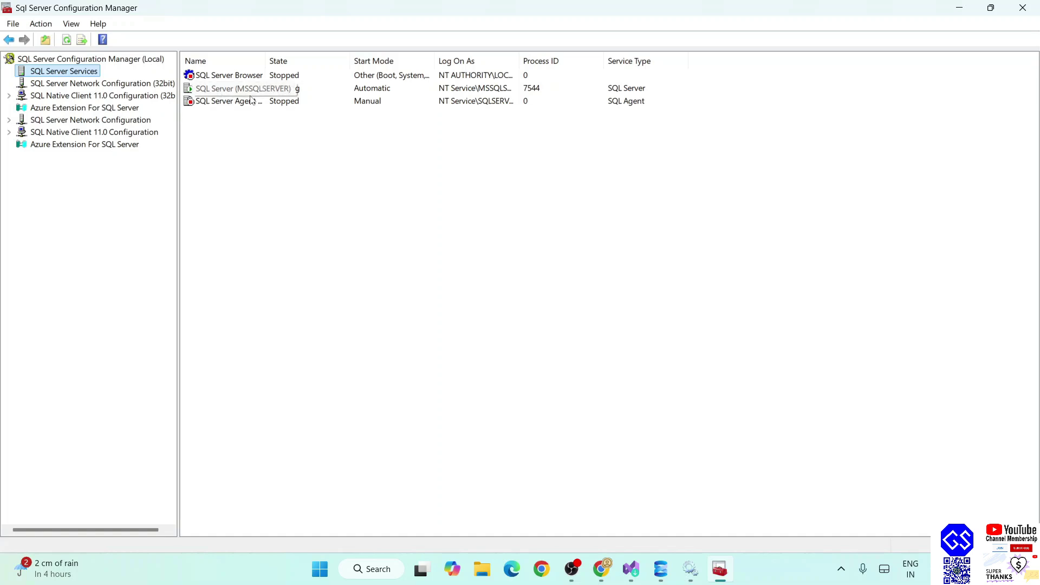
{"action": "left_click", "coordinate": [281, 94]}
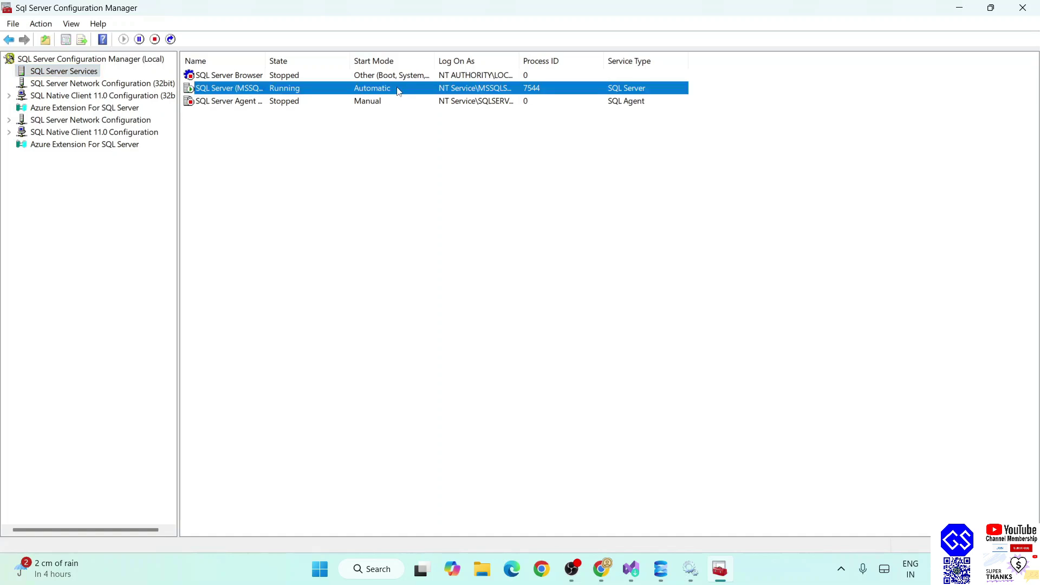
{"action": "right_click", "coordinate": [294, 95]}
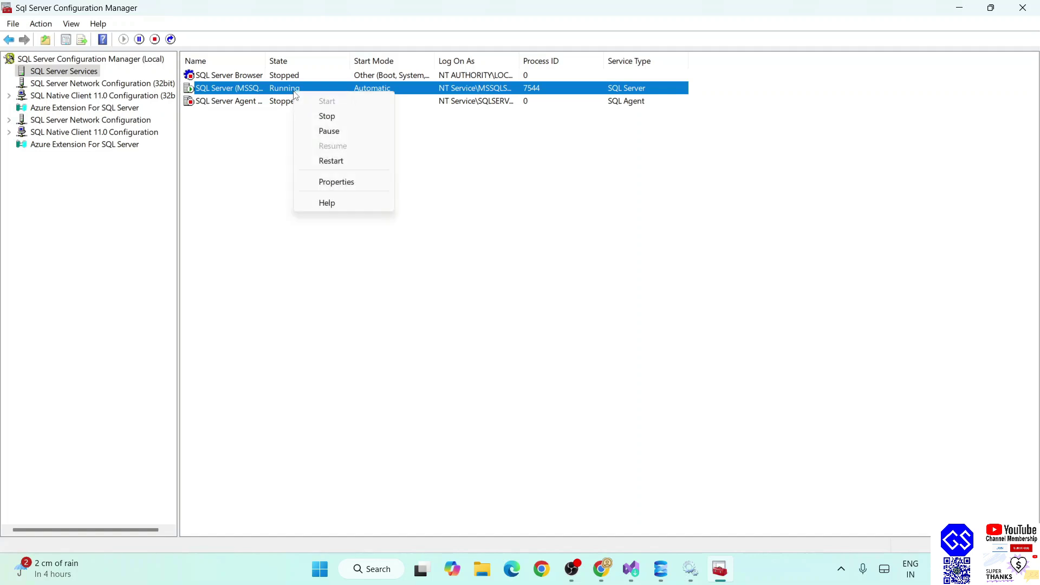
{"action": "left_click", "coordinate": [330, 161]}
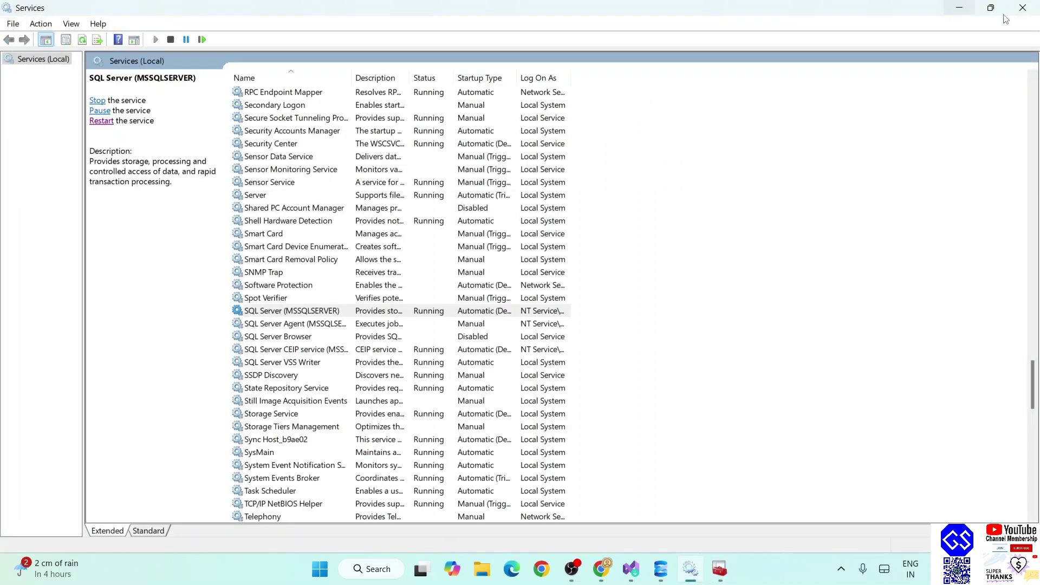
- Minimize Services, disconnect from GS, and bring up the Connect to Server dialog
{"action": "left_click", "coordinate": [960, 7]}
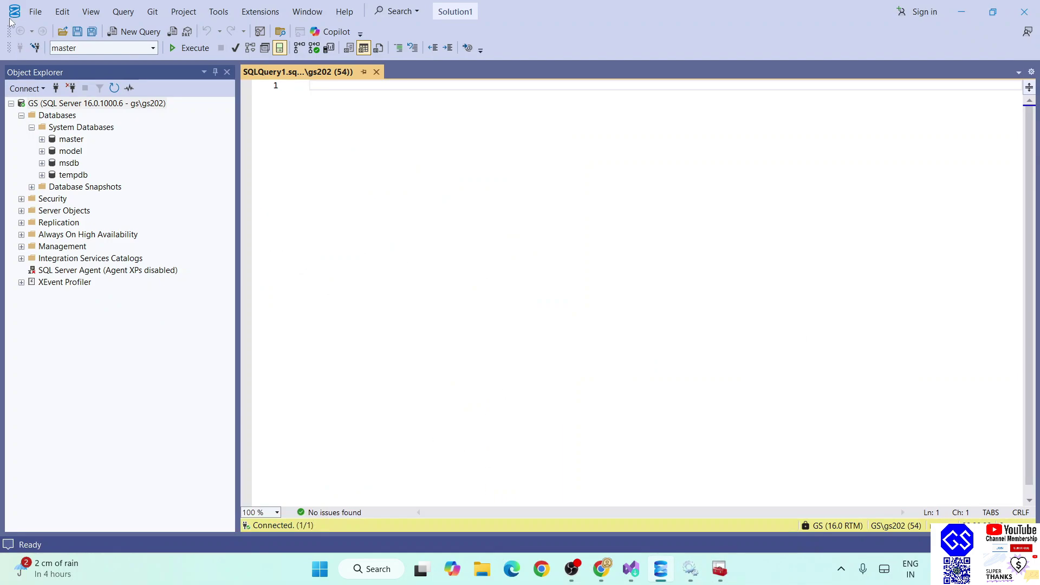
{"action": "left_click", "coordinate": [70, 89]}
{"action": "left_click", "coordinate": [56, 88]}
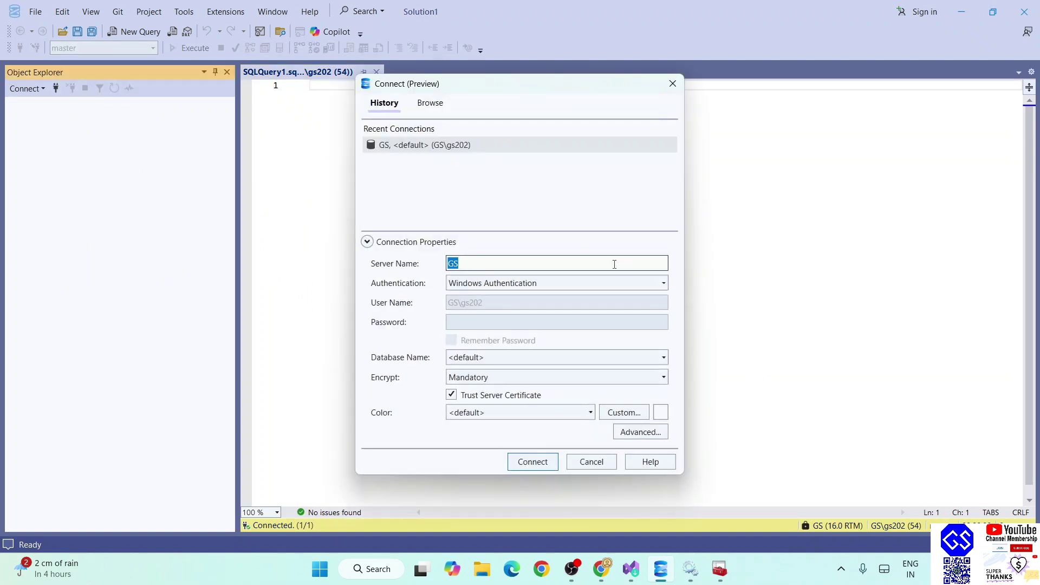
{"action": "mouse_move", "coordinate": [719, 570]}
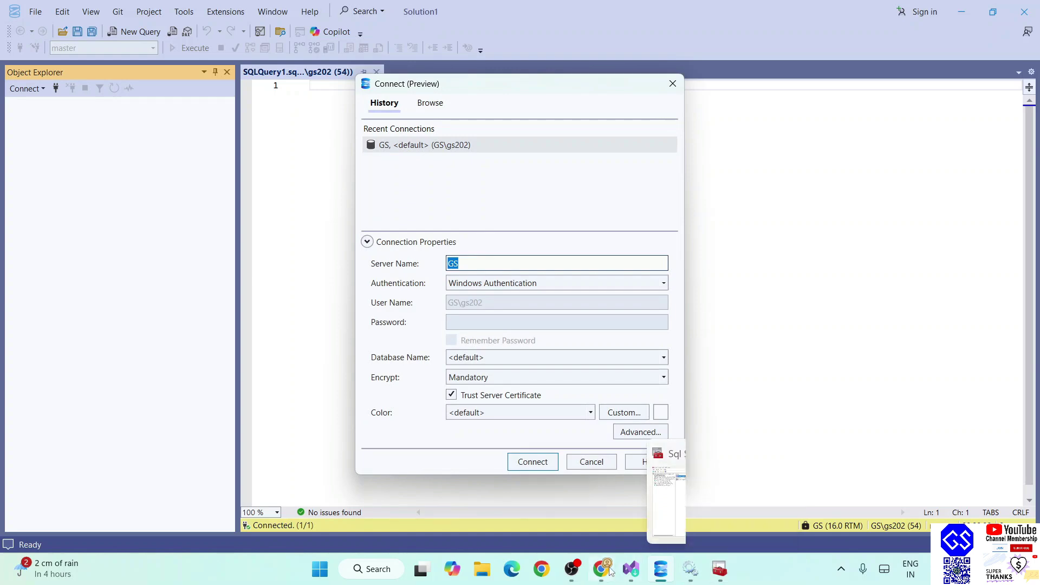
{"action": "left_click", "coordinate": [610, 571]}
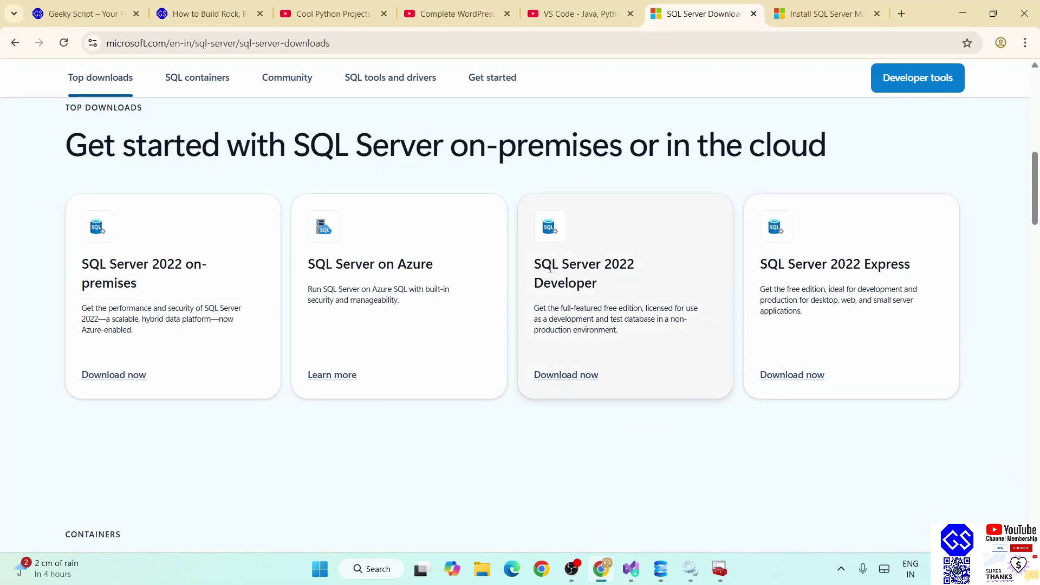
{"action": "left_click", "coordinate": [605, 573]}
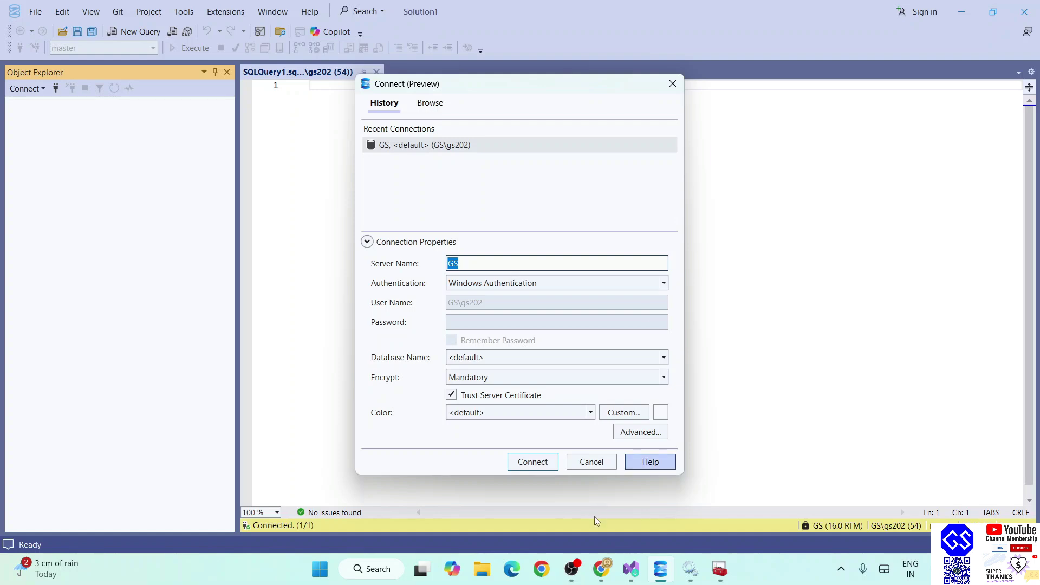
{"action": "left_click", "coordinate": [608, 577]}
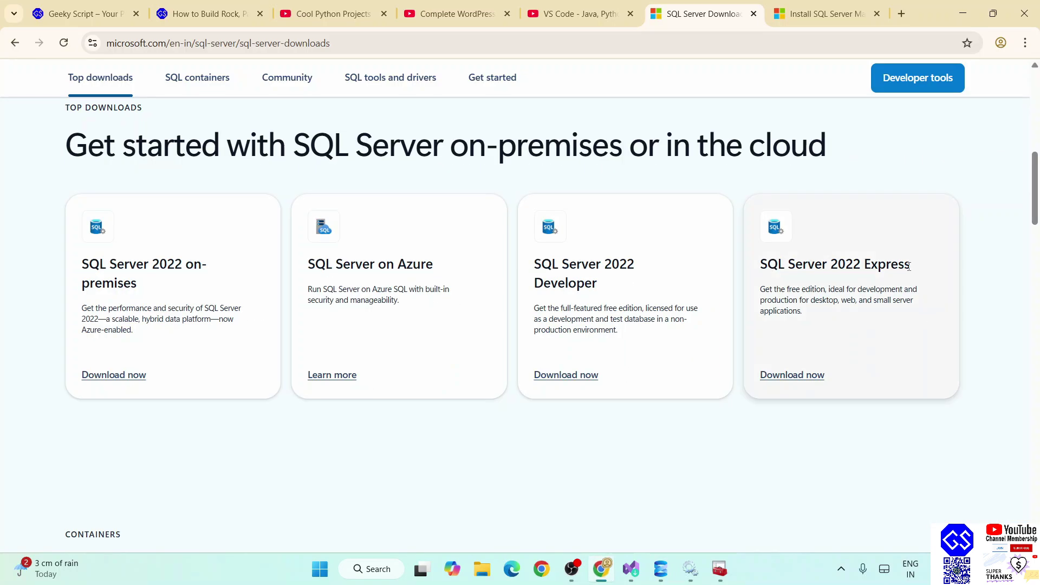
{"action": "left_click", "coordinate": [661, 569]}
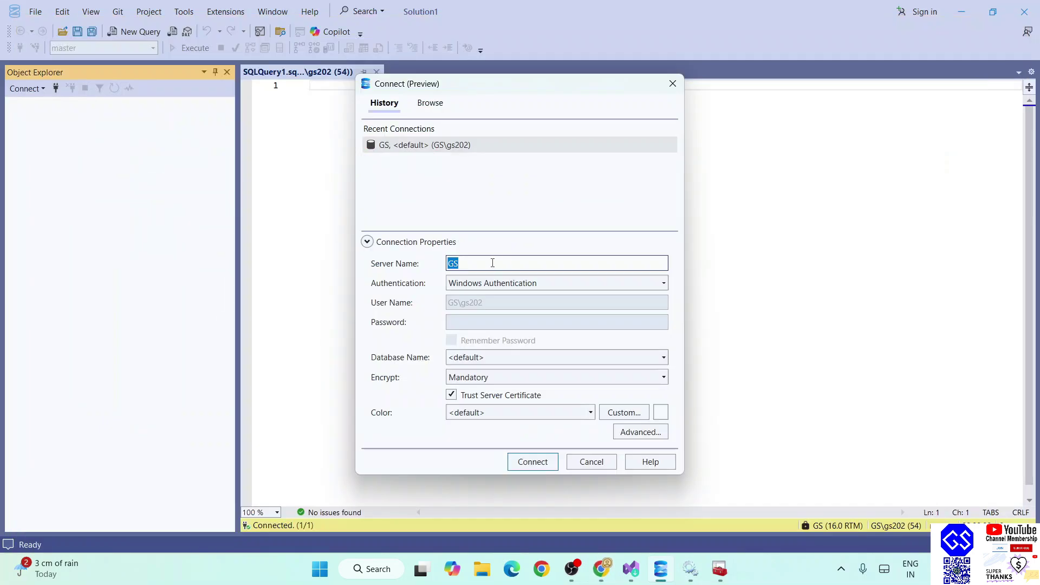
- Append \SQLEXPRESS after GS in the Server Name box
{"action": "left_click", "coordinate": [492, 262]}
{"action": "type", "text": "\\SQL"}
{"action": "type", "text": "EX"}
{"action": "type", "text": "PRE"}
{"action": "type", "text": "SS"}
{"action": "left_click", "coordinate": [603, 568]}
- Show the Cool Python Projects playlist tab, after glancing at the Rock Paper Scissors article
{"action": "left_click", "coordinate": [329, 14]}
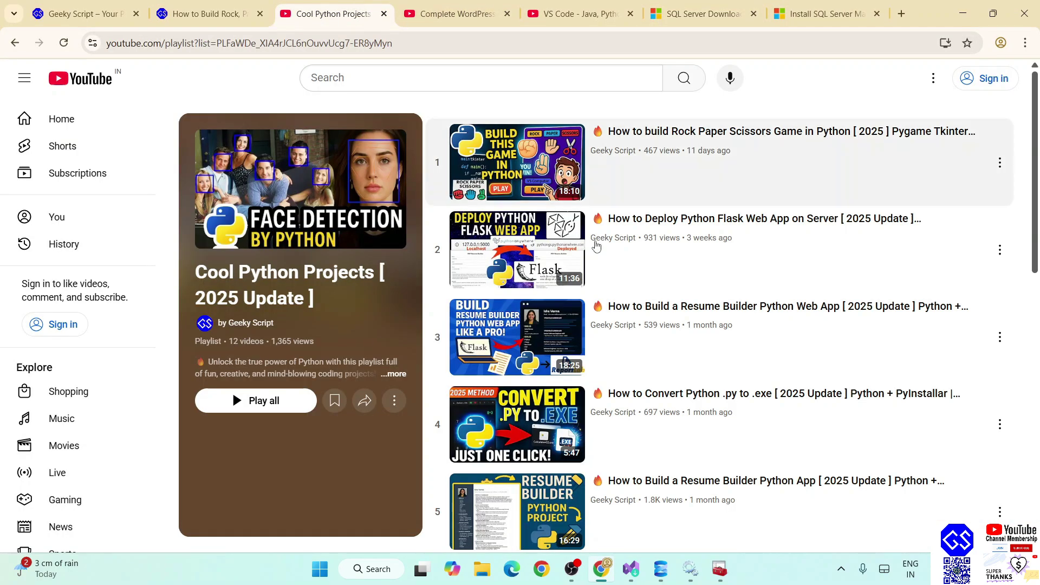
{"action": "left_click_drag", "start_coordinate": [220, 277], "coordinate": [276, 326]}
{"action": "scroll", "coordinate": [772, 264], "scroll_direction": "down", "scroll_amount": 4}
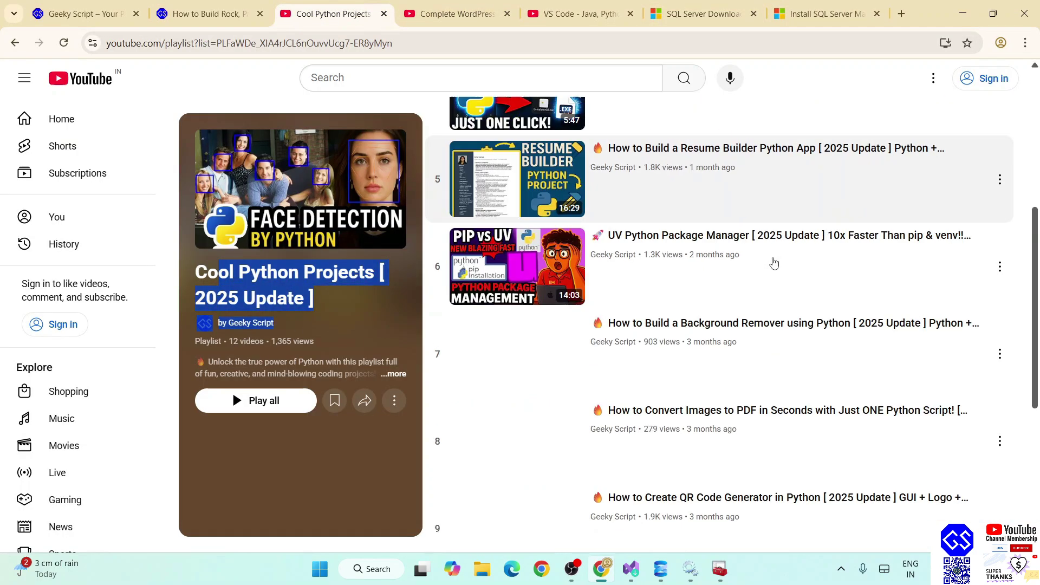
{"action": "scroll", "coordinate": [773, 266], "scroll_direction": "down", "scroll_amount": 3}
{"action": "scroll", "coordinate": [768, 268], "scroll_direction": "up", "scroll_amount": 3}
{"action": "scroll", "coordinate": [766, 304], "scroll_direction": "up", "scroll_amount": 5}
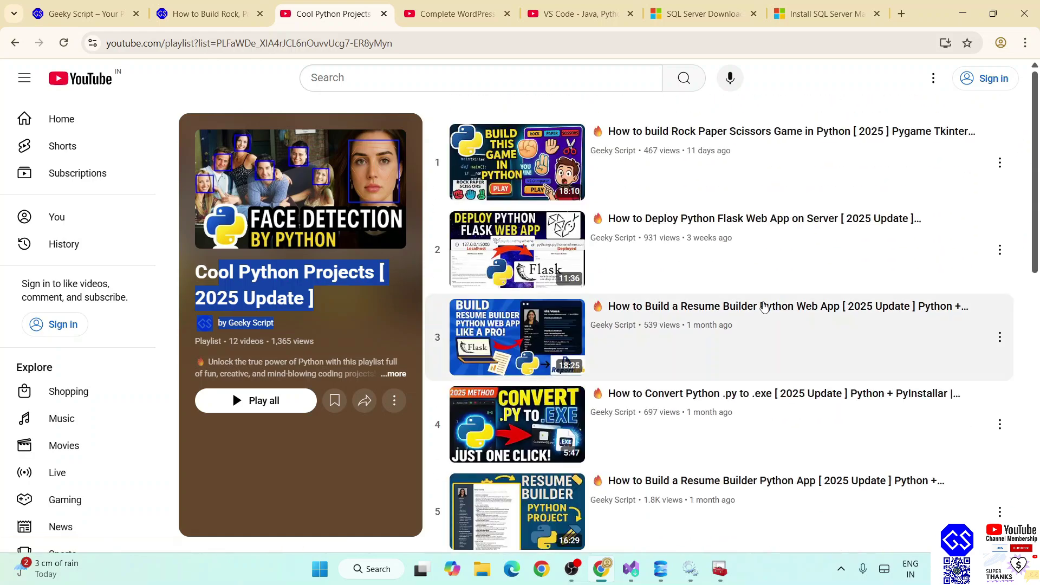
{"action": "left_click", "coordinate": [195, 14]}
{"action": "scroll", "coordinate": [352, 175], "scroll_direction": "down", "scroll_amount": 2}
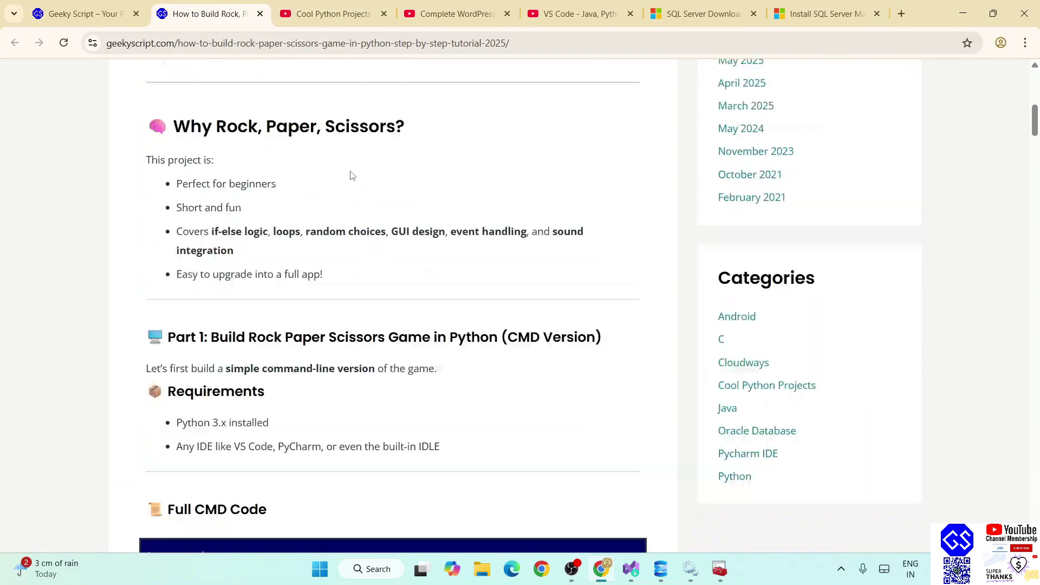
{"action": "scroll", "coordinate": [351, 175], "scroll_direction": "up", "scroll_amount": 5}
{"action": "scroll", "coordinate": [488, 190], "scroll_direction": "down", "scroll_amount": 5}
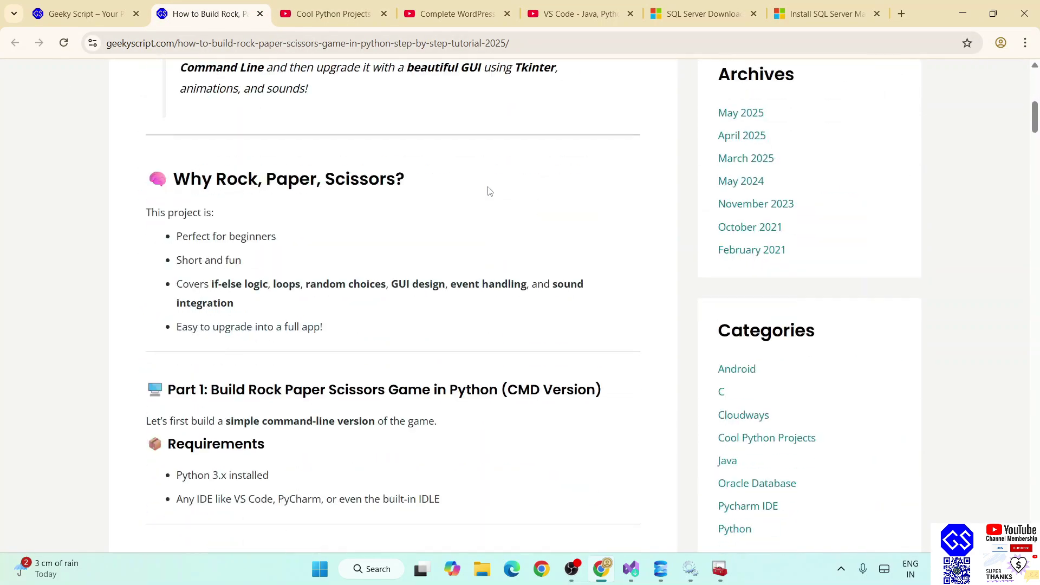
{"action": "scroll", "coordinate": [487, 193], "scroll_direction": "down", "scroll_amount": 5}
{"action": "scroll", "coordinate": [487, 193], "scroll_direction": "down", "scroll_amount": 2}
{"action": "left_click", "coordinate": [329, 14]}
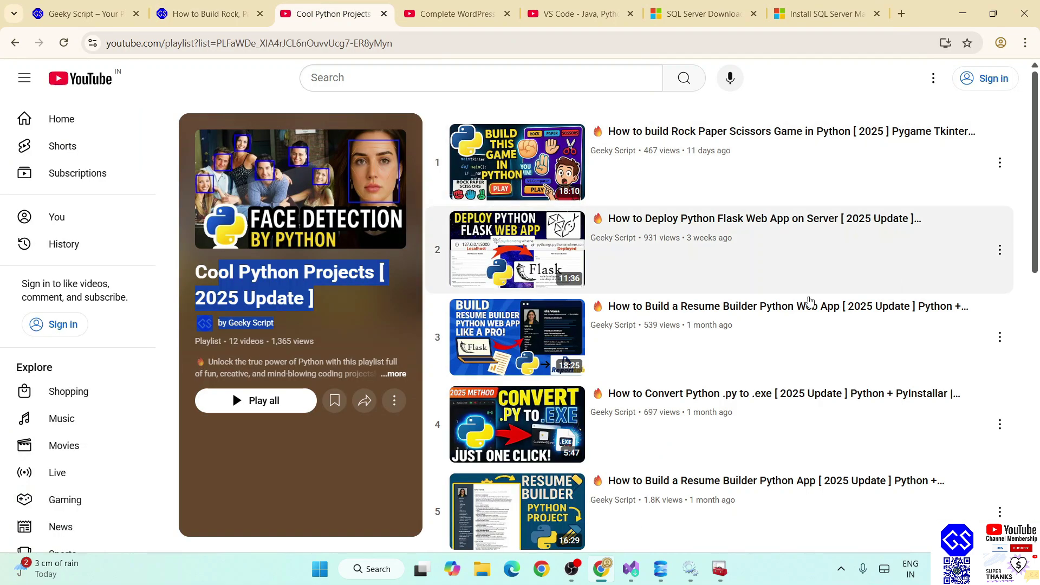